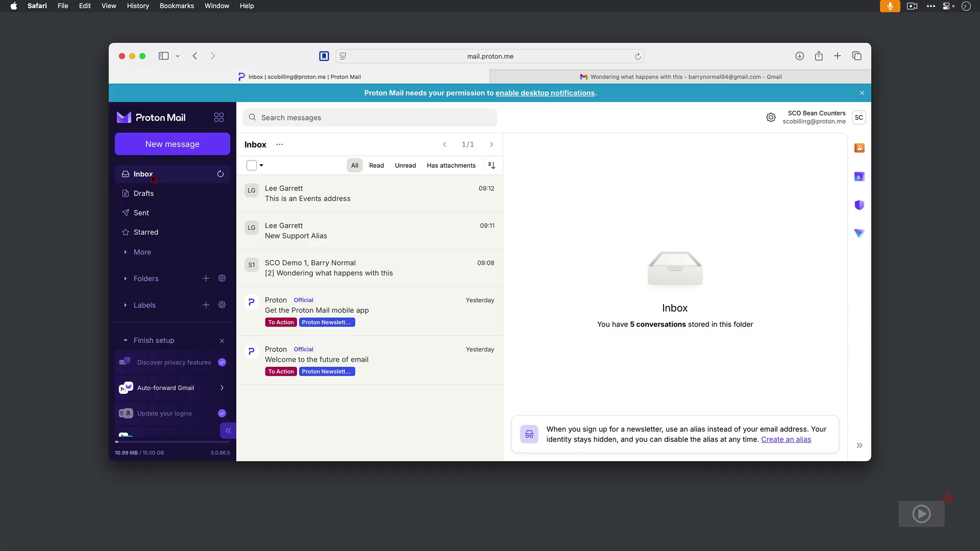
Go from the settings gear through All settings to the Import via Easy Switch page
left_click(771, 117)
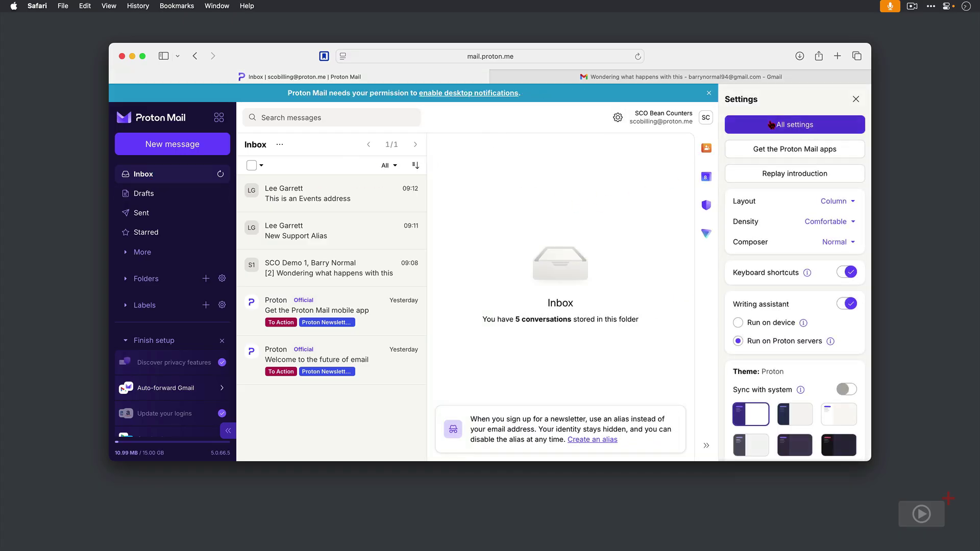
left_click(771, 124)
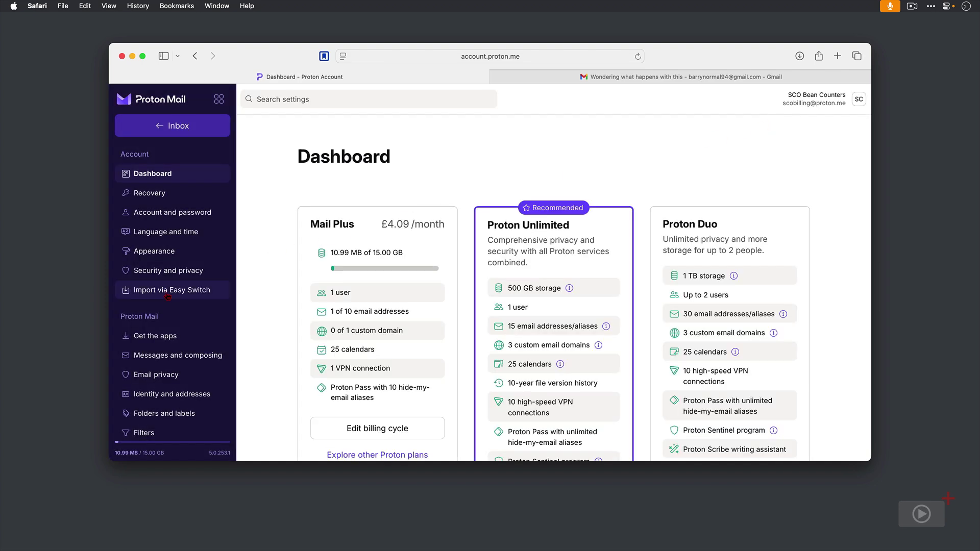
left_click(167, 291)
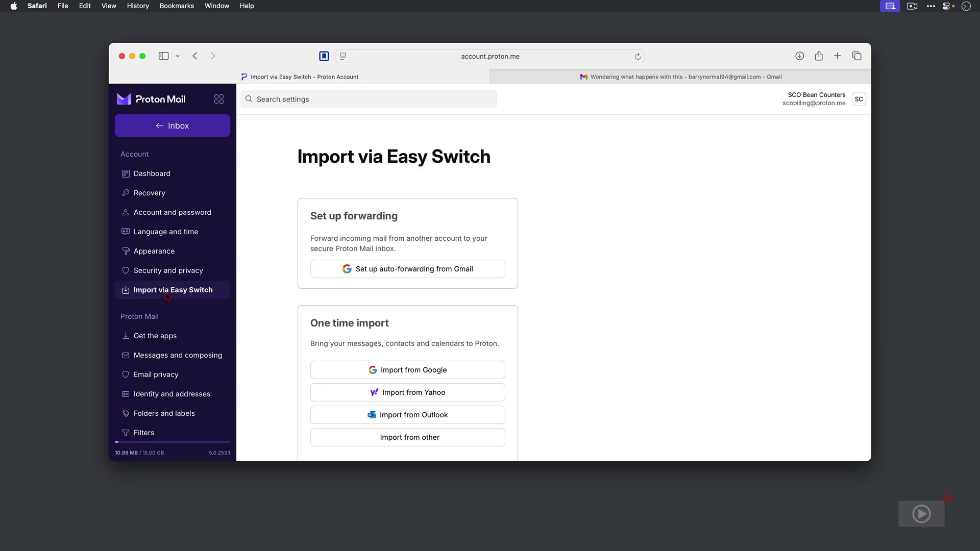
Set up Gmail auto-forwarding by signing in with Google and allowing access to email messages and settings
left_click(438, 276)
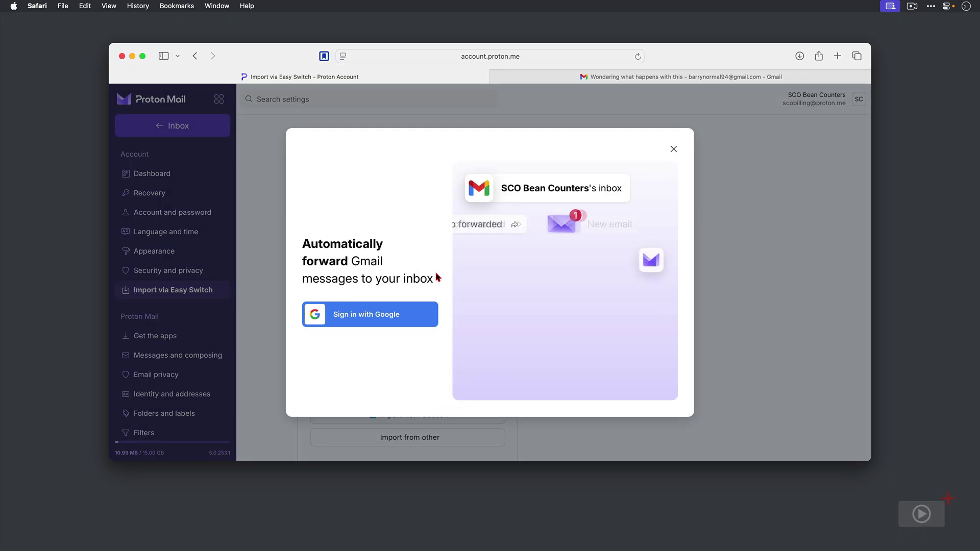
left_click(387, 316)
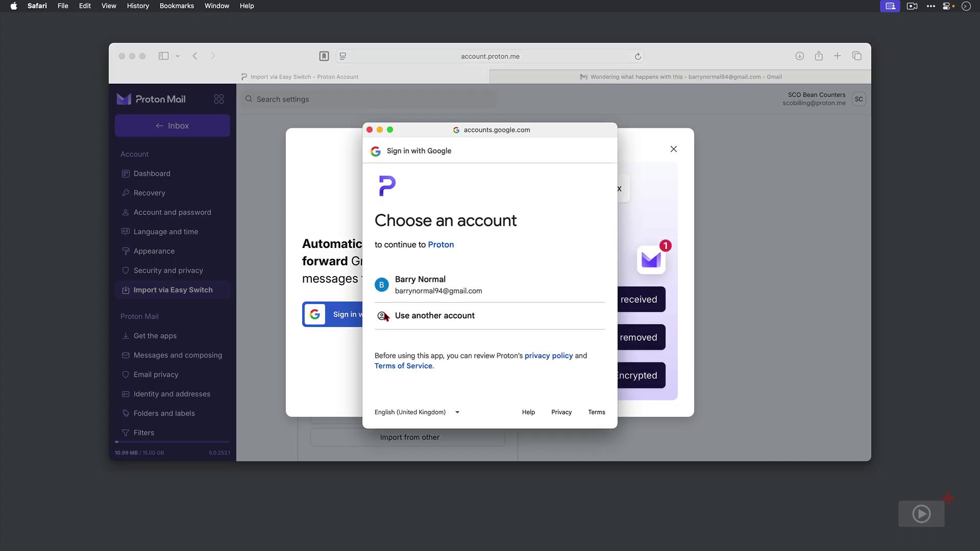
left_click(424, 290)
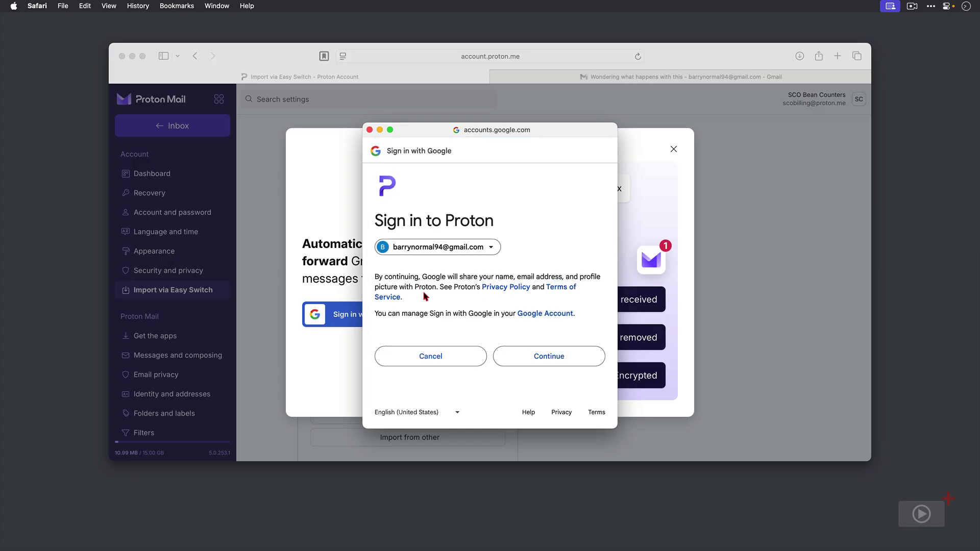
left_click(580, 362)
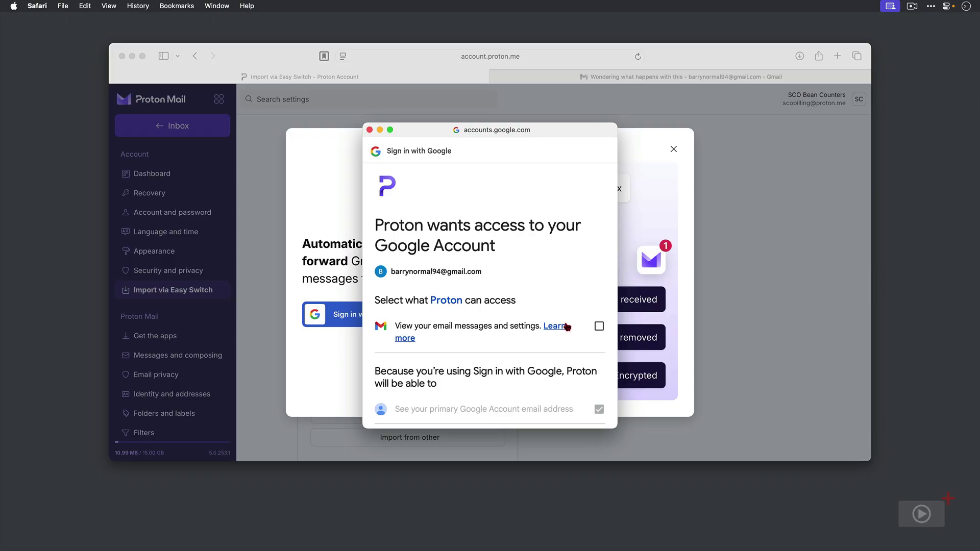
scroll(566, 327, "down", 4)
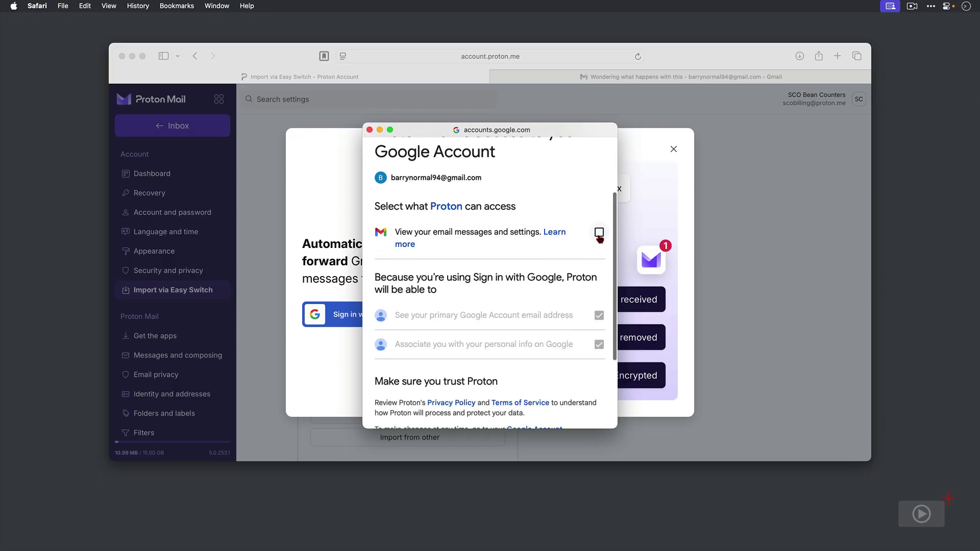
left_click(599, 233)
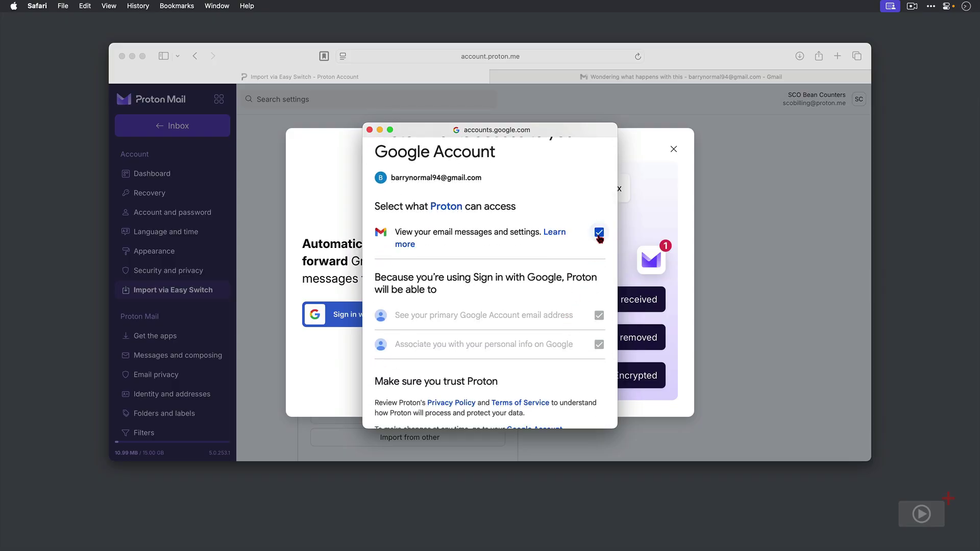
scroll(599, 239, "down", 5)
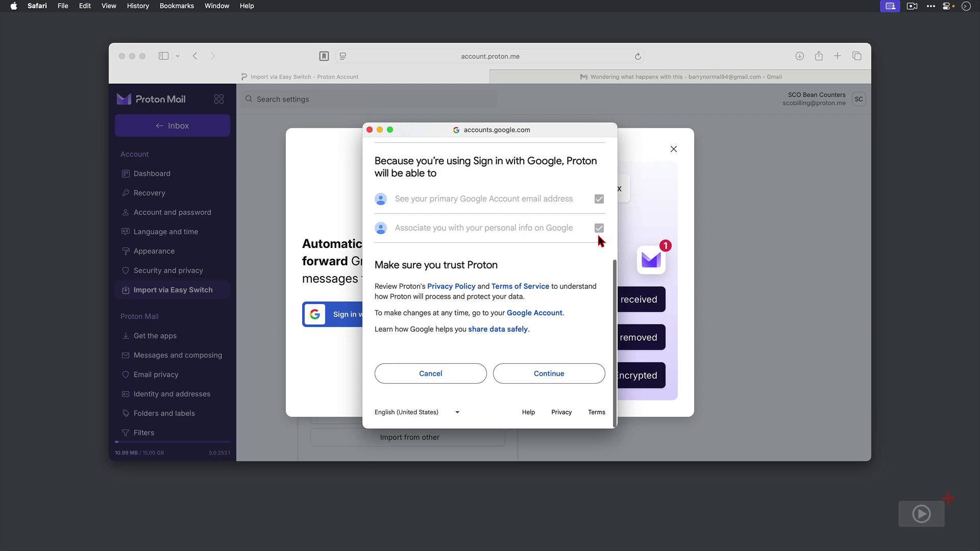
left_click(544, 374)
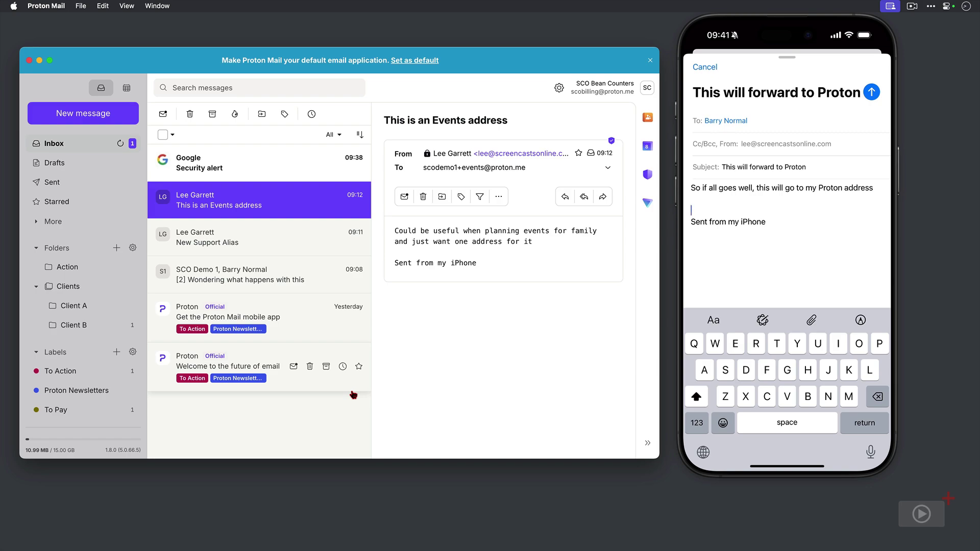
Open the Google Security alert email and briefly view the To recipient's contact details
left_click(265, 162)
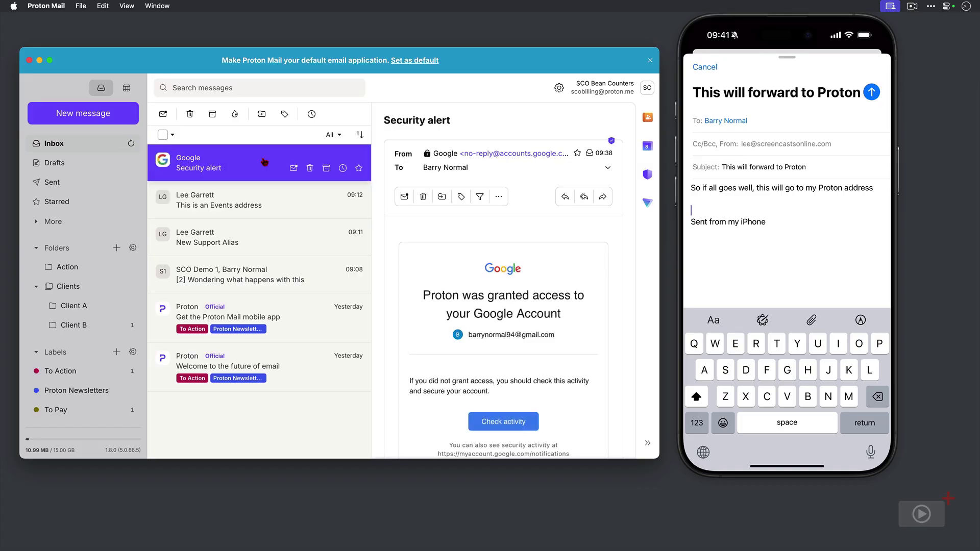
left_click(467, 168)
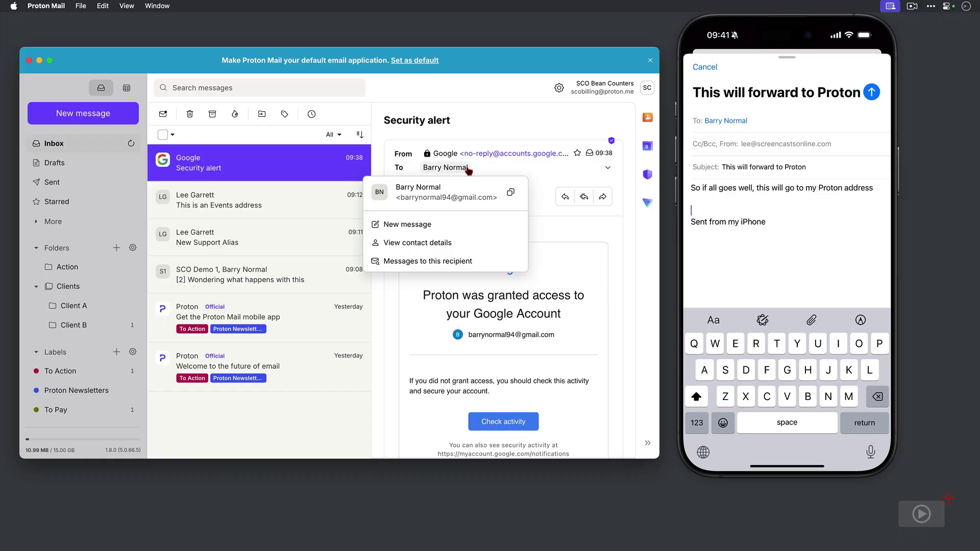
left_click(467, 168)
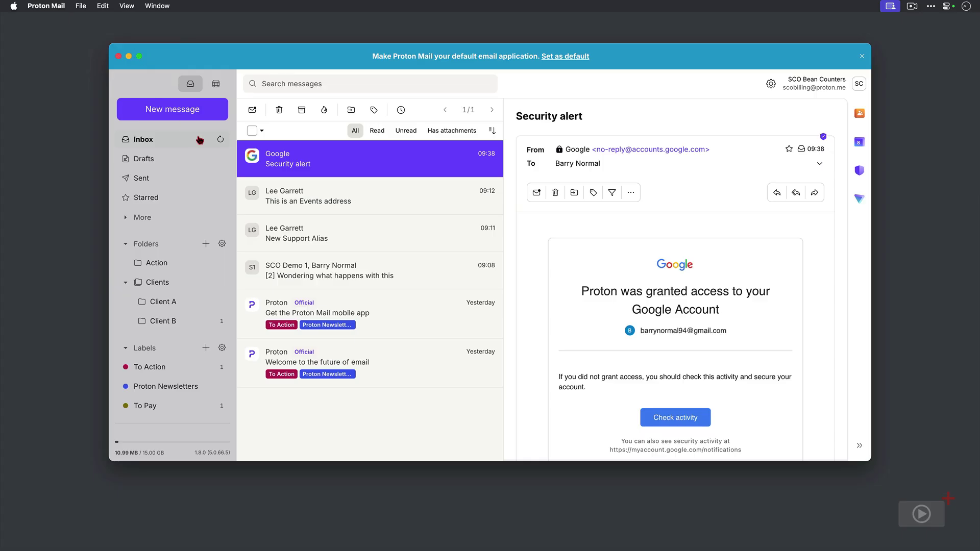
Refresh the inbox and open the forwarded 'This will forward to Proton' message
left_click(219, 140)
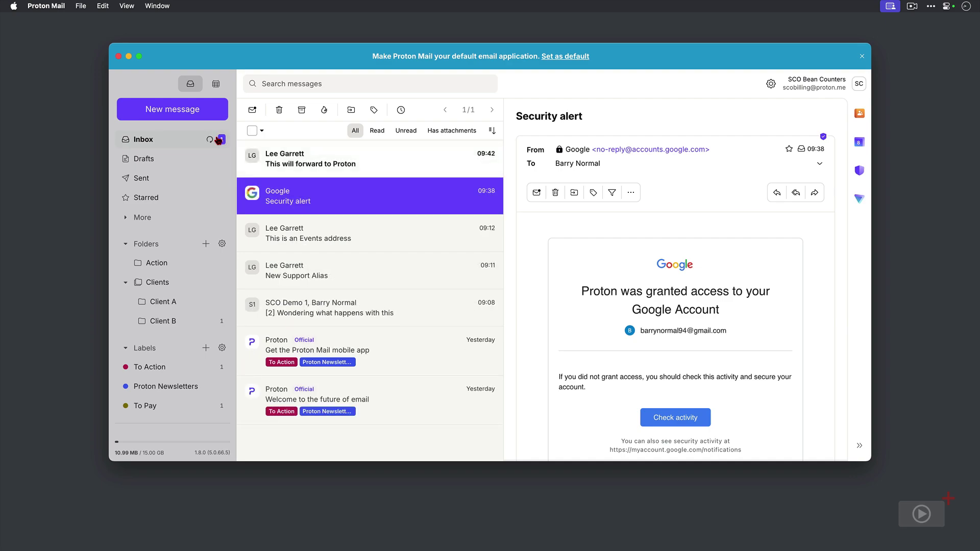
left_click(374, 157)
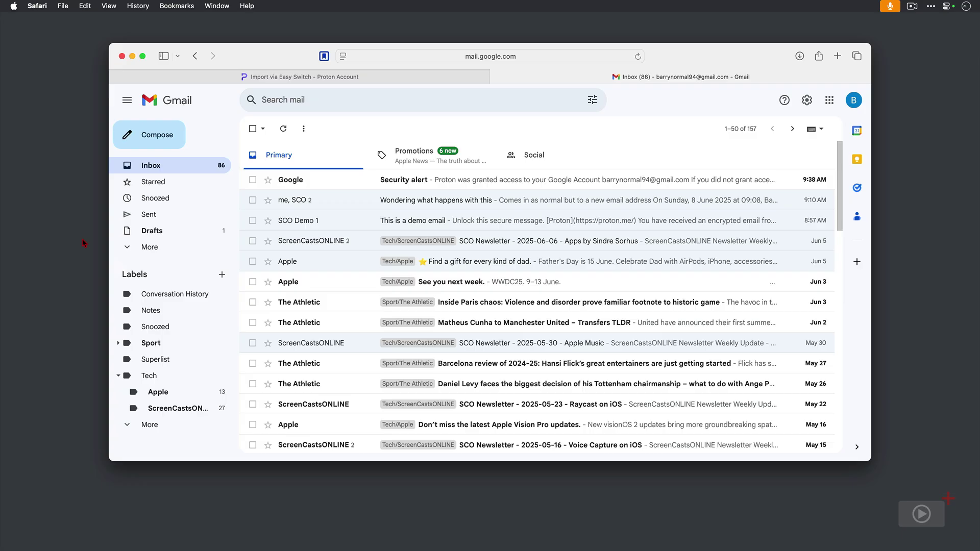
In Gmail, expand the Sport label, view the calendar and Gmail Contact, then return to Proton's tab
left_click(118, 343)
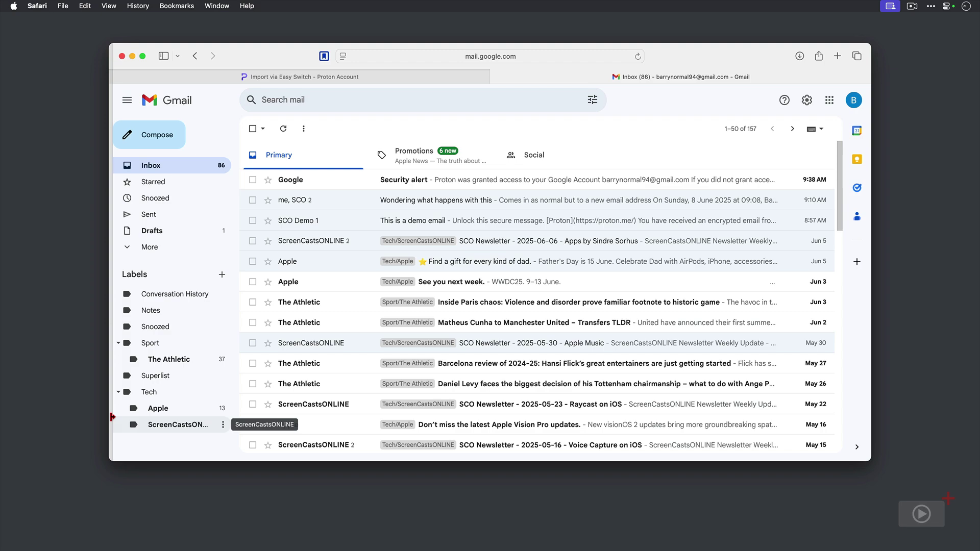
left_click(857, 131)
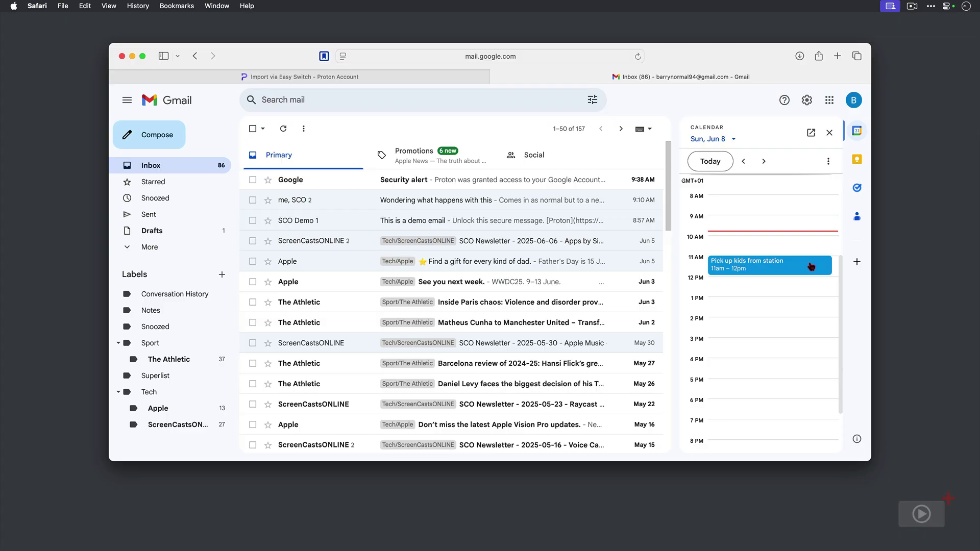
left_click(857, 217)
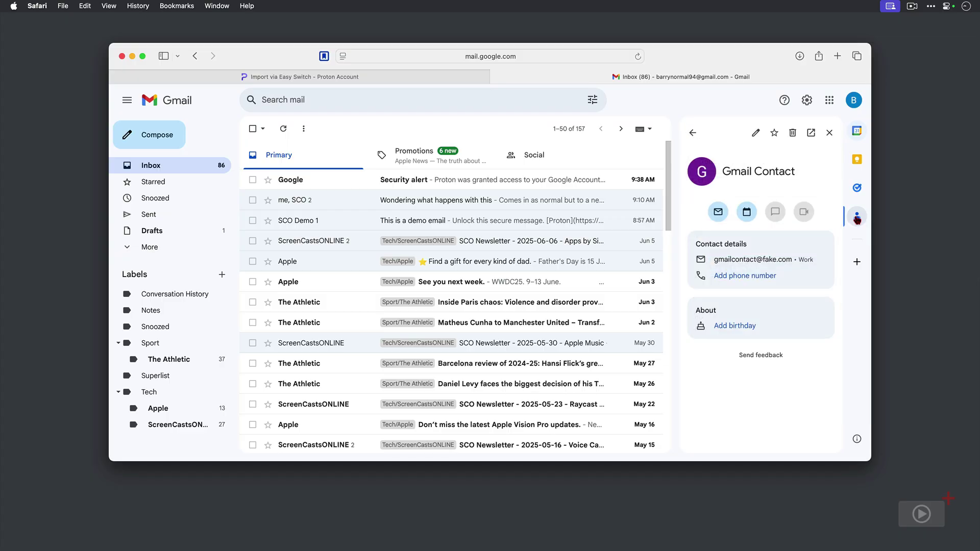
left_click(692, 132)
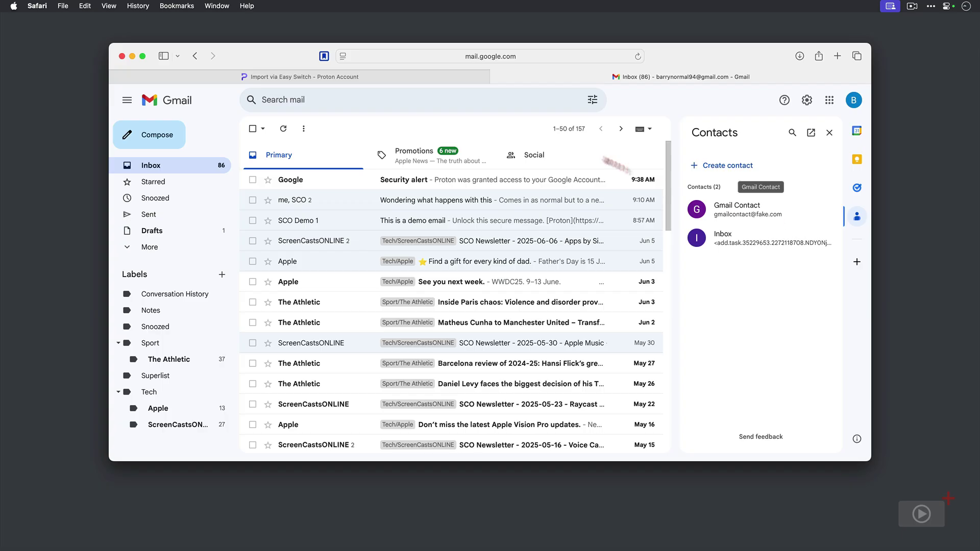
left_click(422, 79)
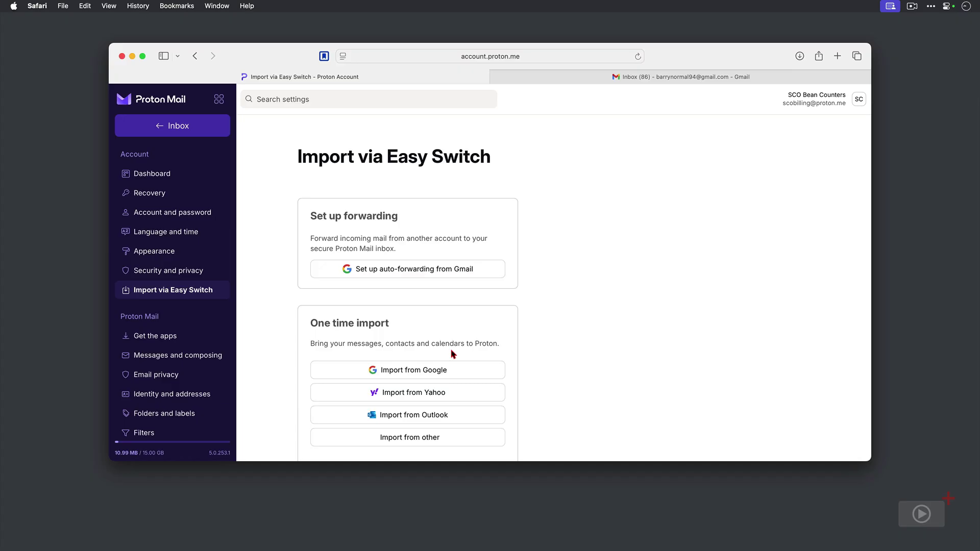
Choose Import from Google under One time import, keeping Emails, Contacts and Calendar checked
left_click(468, 372)
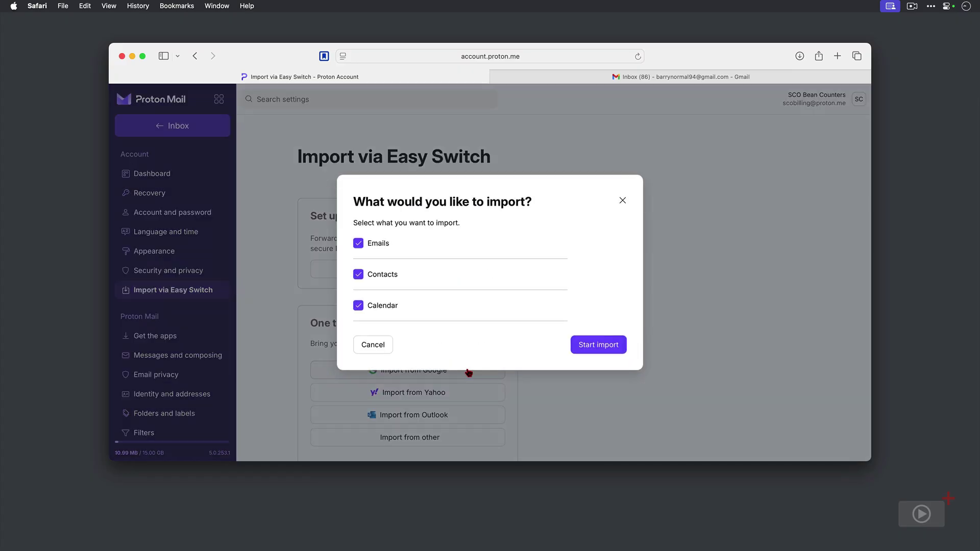
Start the Google import, sign in with the Gmail account and grant all contacts and calendar permissions
left_click(600, 347)
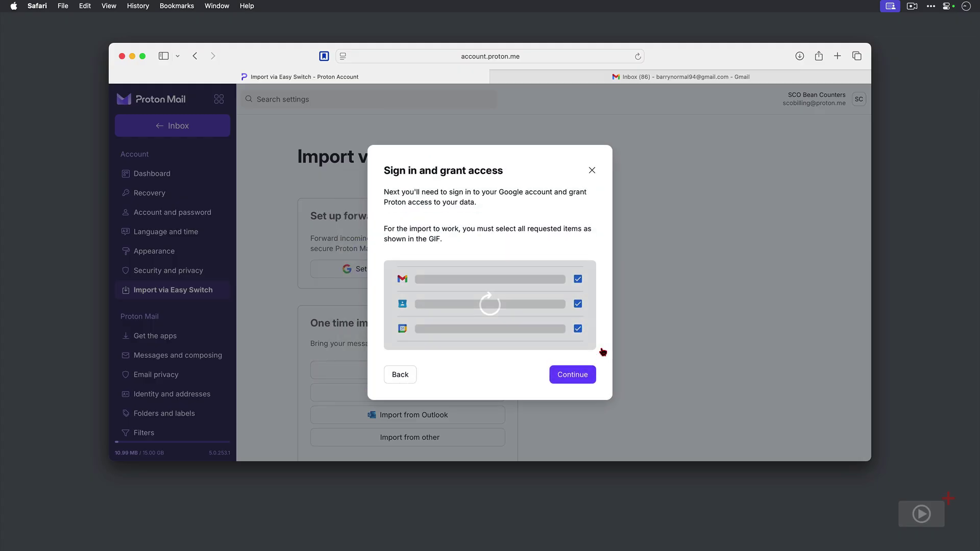
left_click(572, 377)
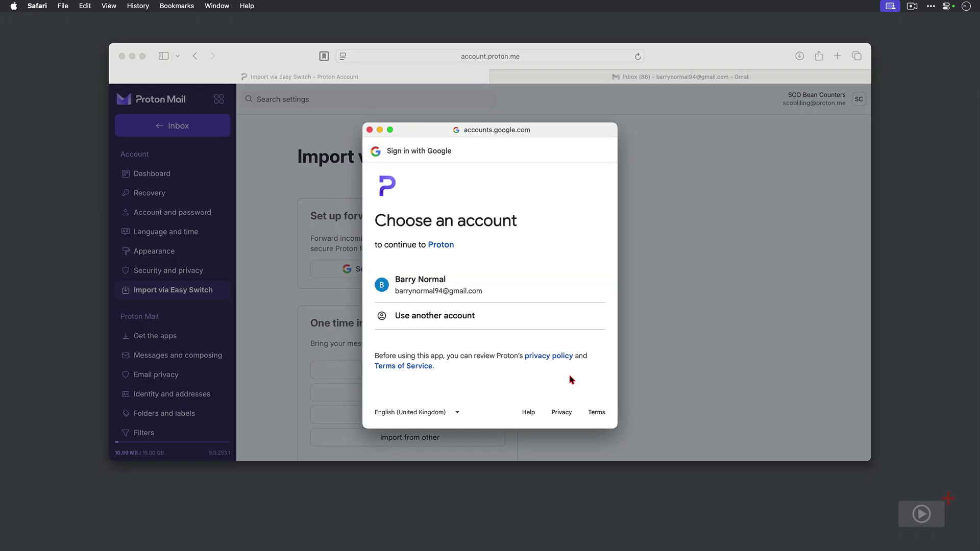
left_click(510, 298)
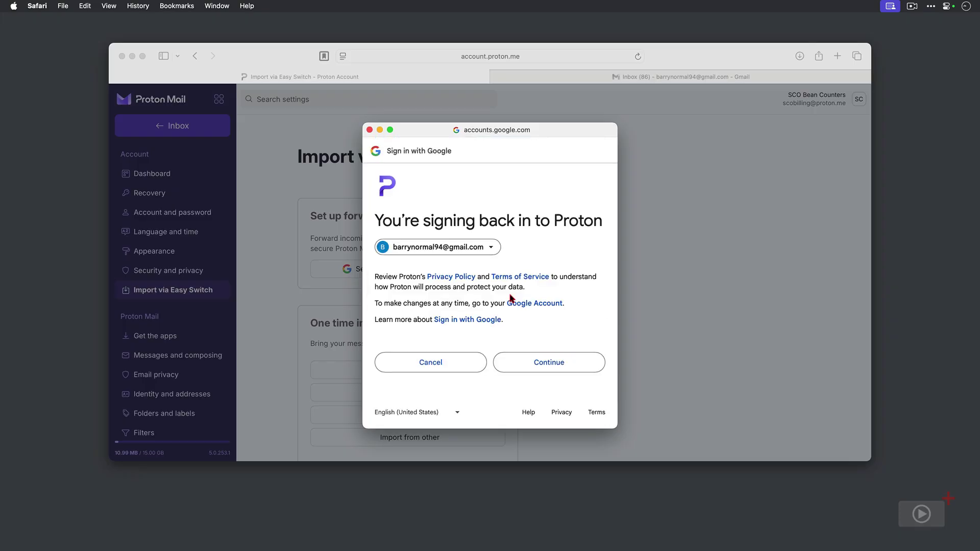
left_click(552, 365)
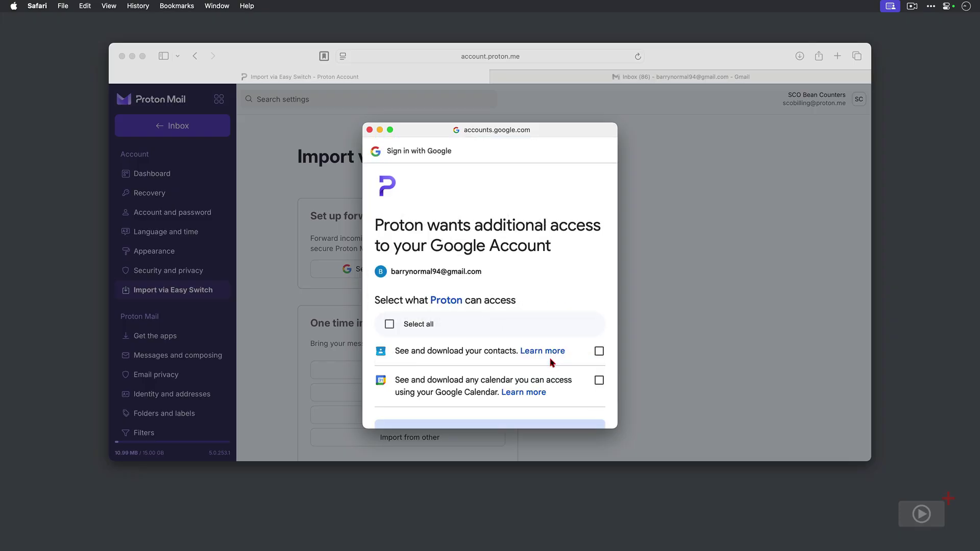
left_click(409, 326)
scroll(533, 307, "down", 5)
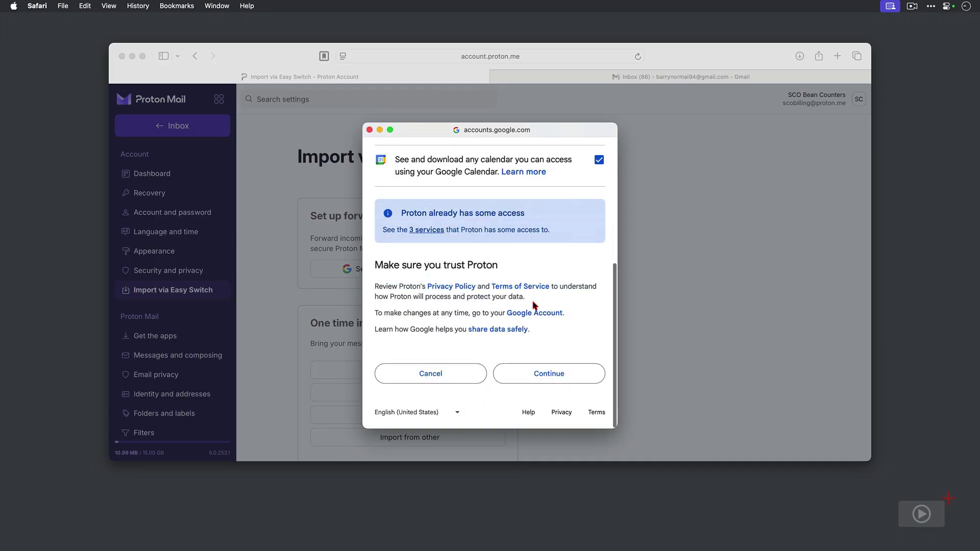
left_click(562, 374)
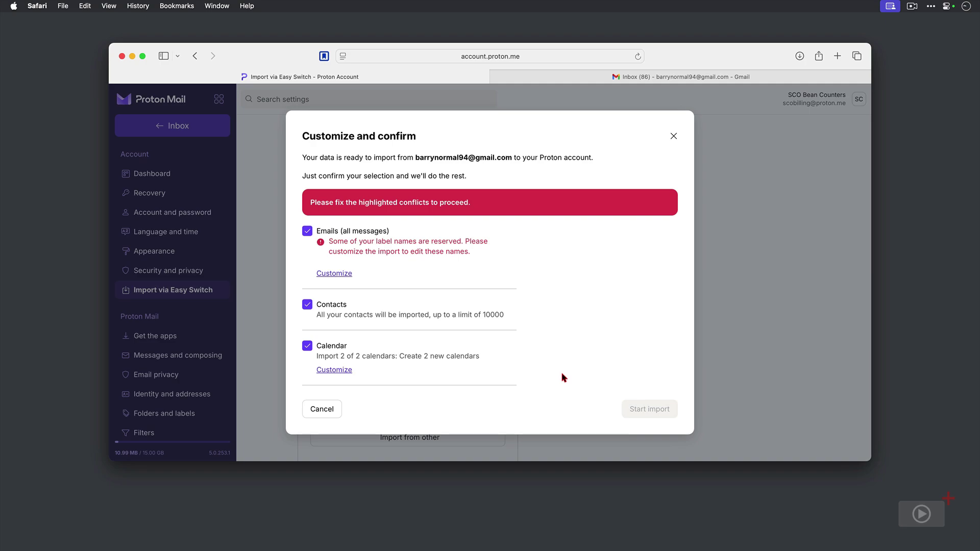
Customize the Emails import to uncheck the Snoozed label, then save
left_click(341, 274)
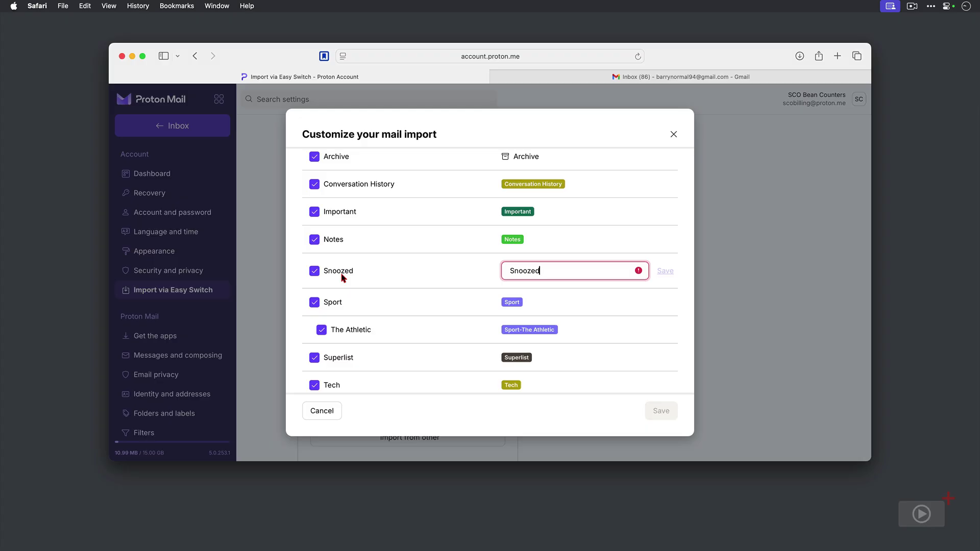
left_click(314, 271)
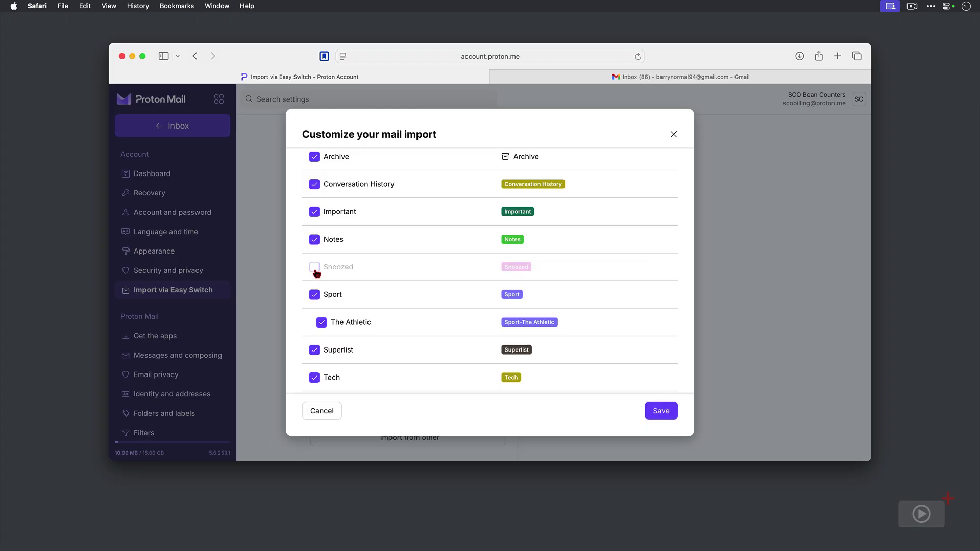
scroll(418, 298, "down", 3)
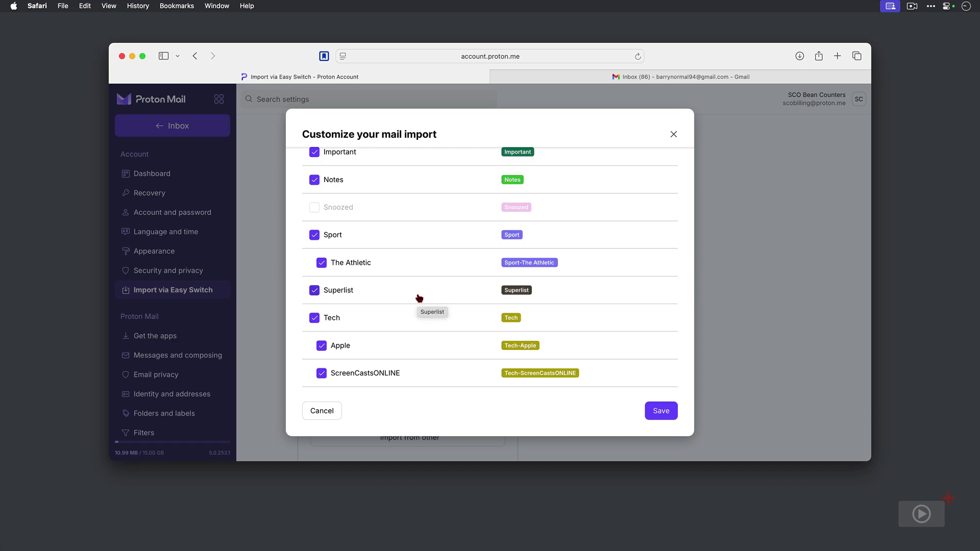
left_click(664, 413)
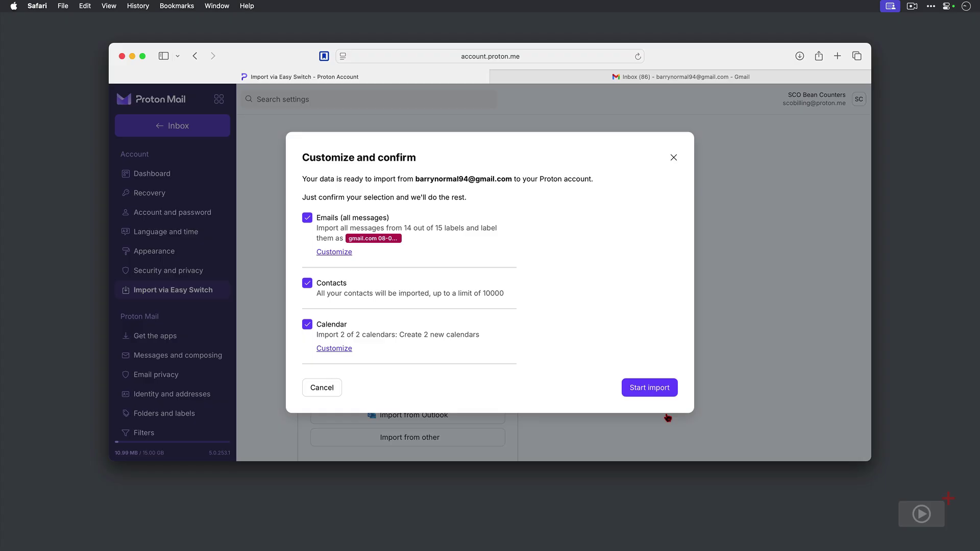
Start the import from the Customize and confirm dialog
left_click(665, 392)
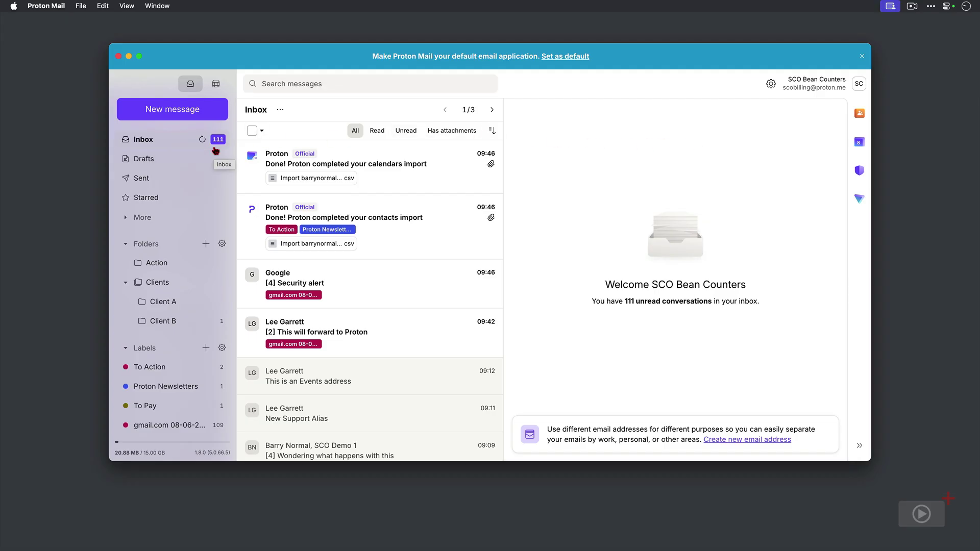
Open the calendars-import email, check events in Calendar, then return to Mail and view the contacts
left_click(408, 180)
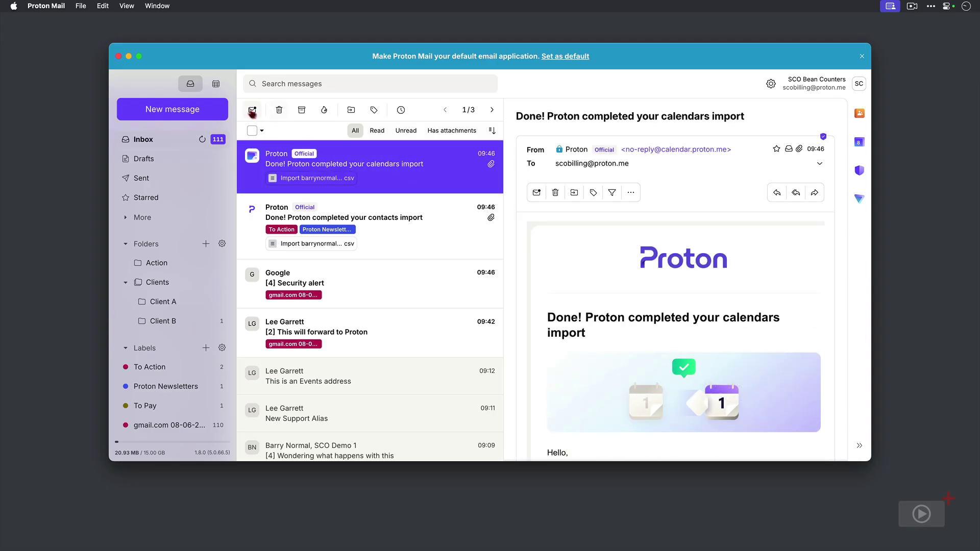
left_click(222, 86)
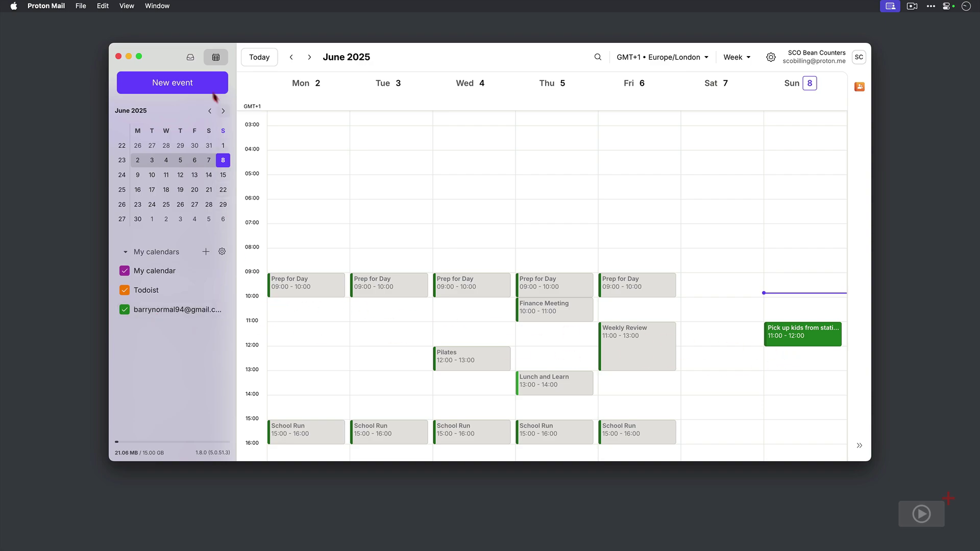
left_click(190, 59)
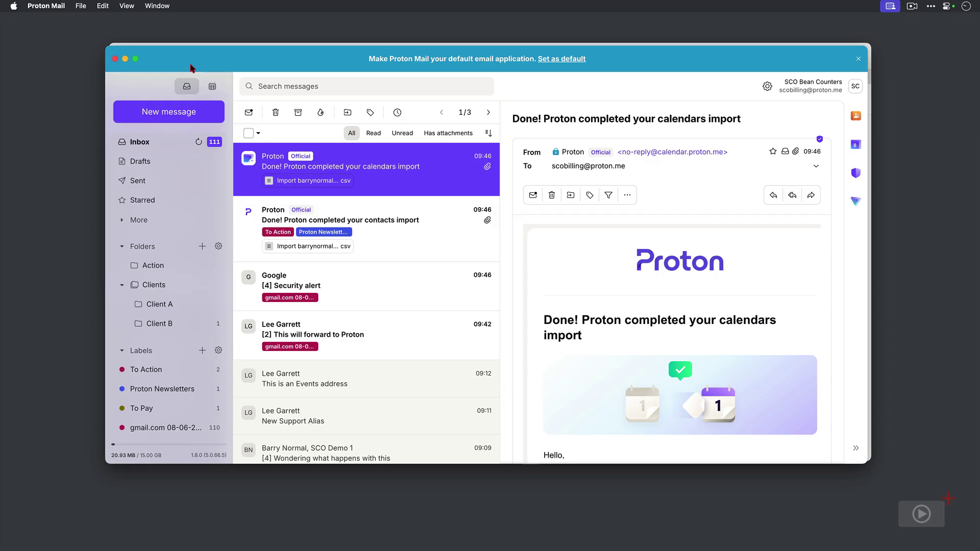
left_click(856, 117)
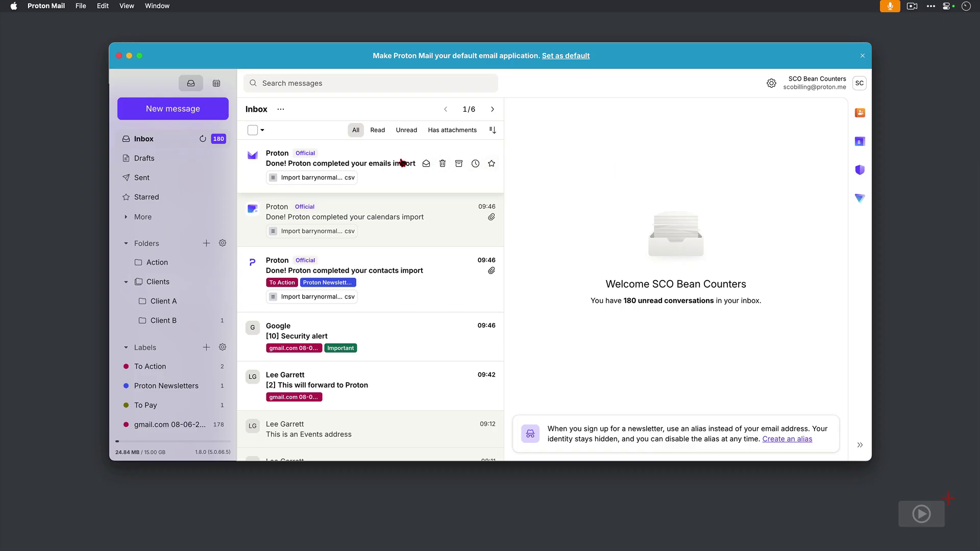
Open the import report (13.26 MB, 329 messages, 18 labels) and scroll the sidebar to the imported labels
left_click(356, 153)
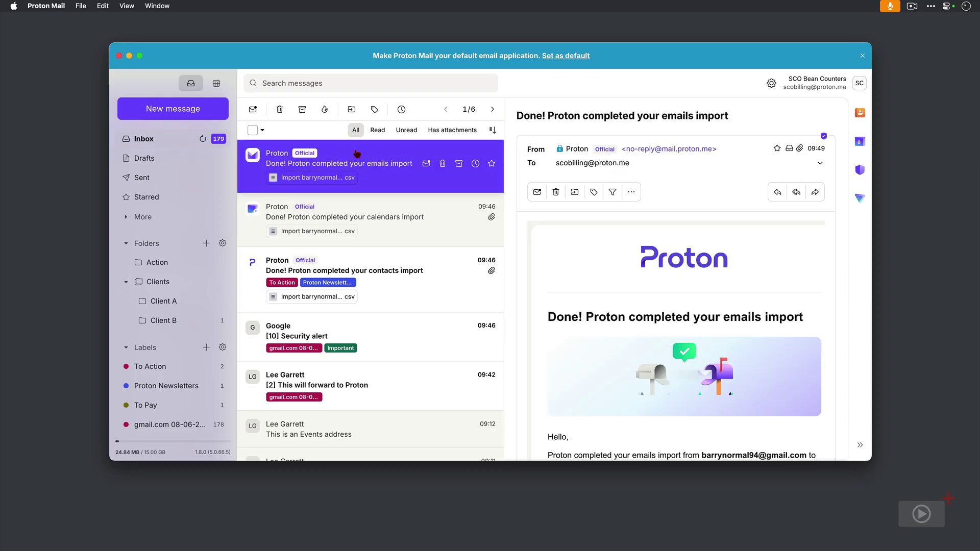
scroll(780, 342, "down", 5)
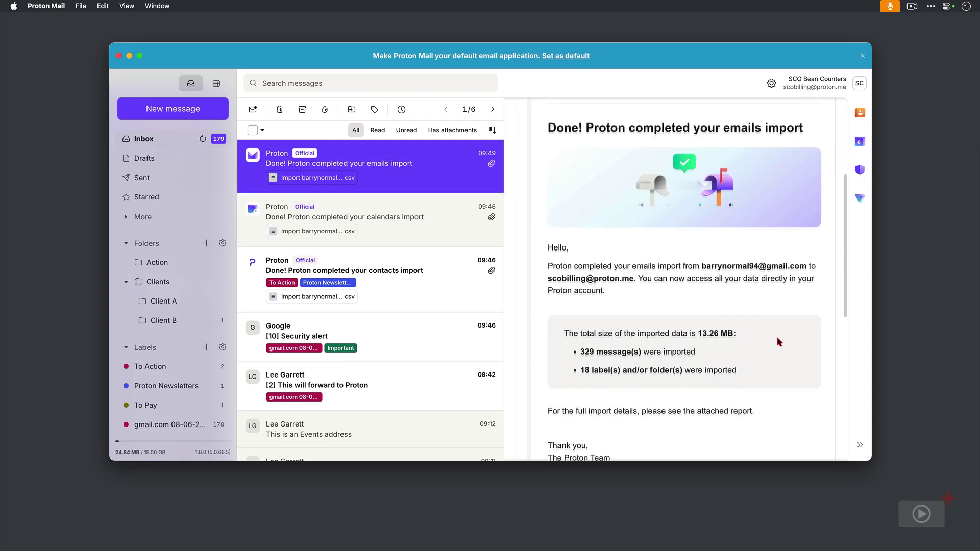
scroll(779, 342, "down", 2)
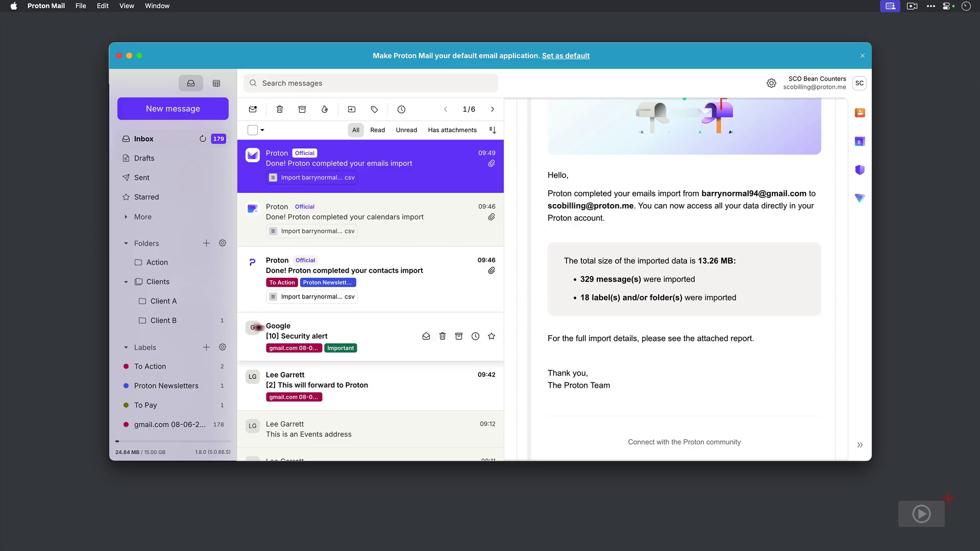
scroll(146, 348, "down", 10)
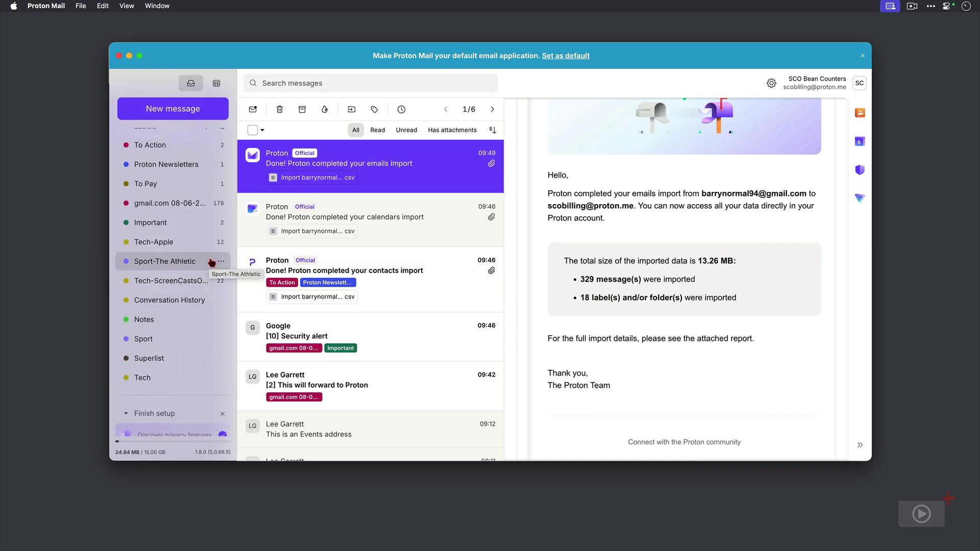
left_click(221, 261)
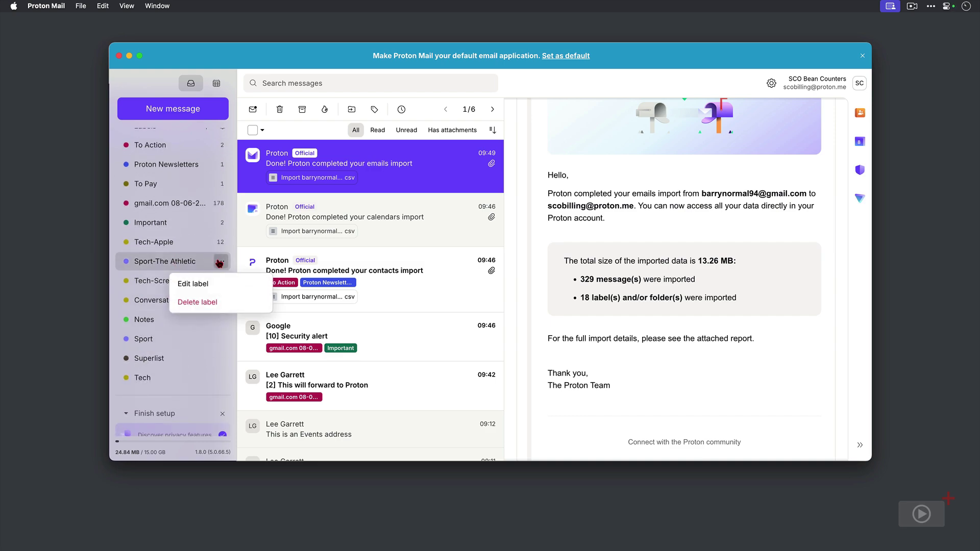
left_click(206, 285)
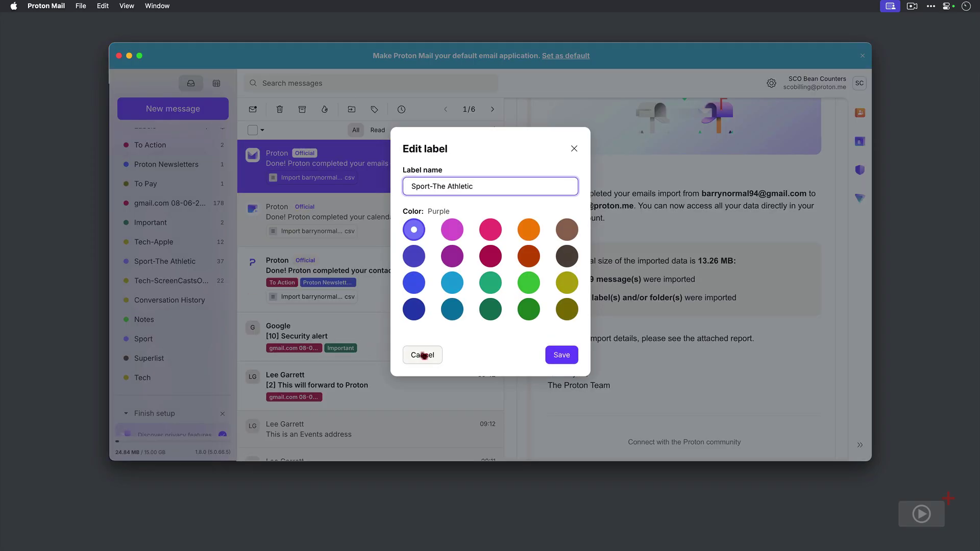
left_click(422, 355)
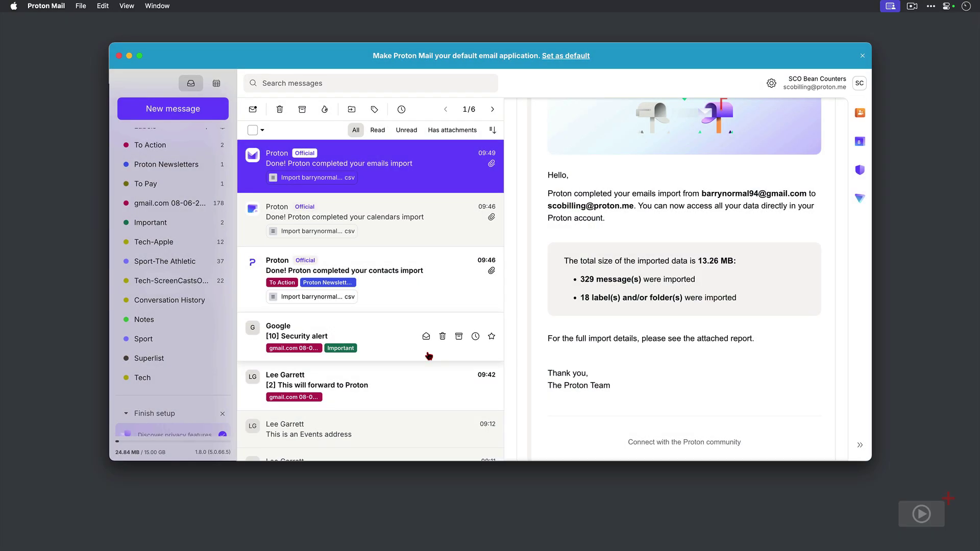